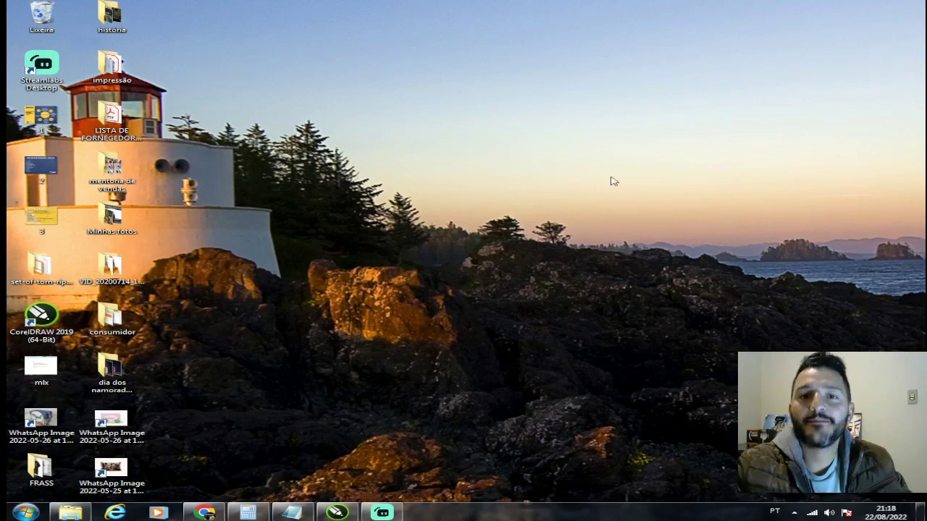
Switch to CorelDRAW and go to Página 2 of the Aula 01 document.
left_click(357, 514)
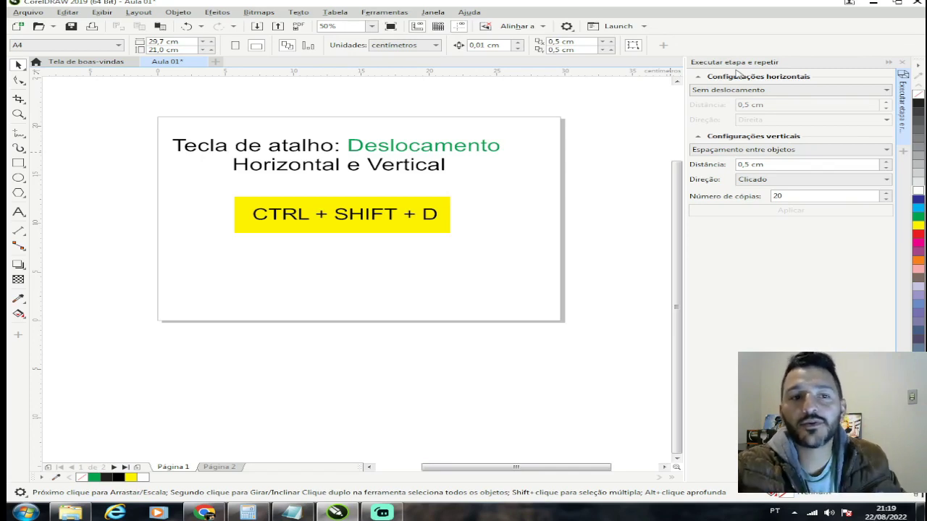
left_click(223, 468)
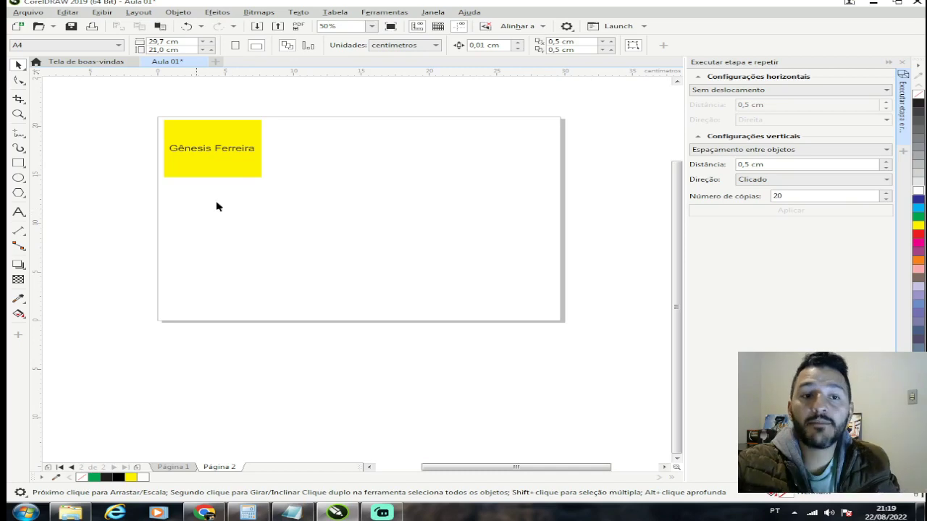
left_click_drag(149, 104, 297, 211)
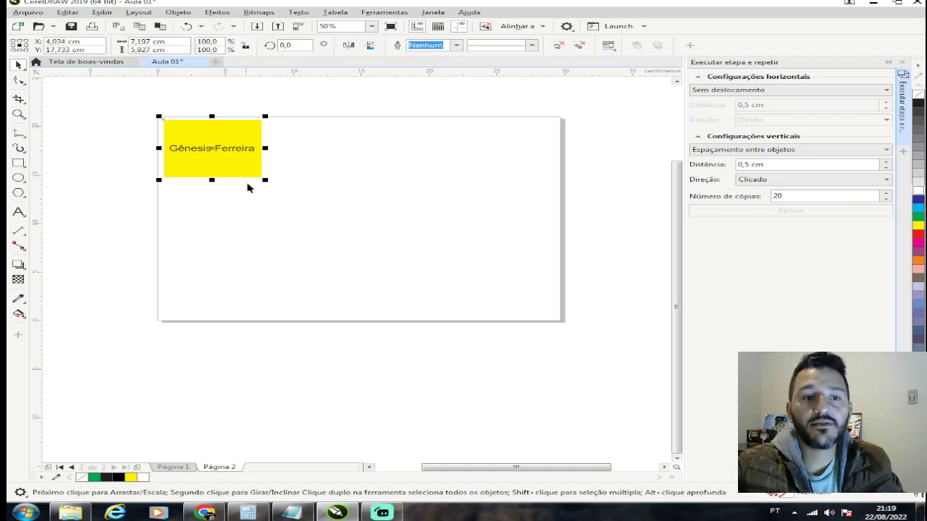
left_click(320, 113)
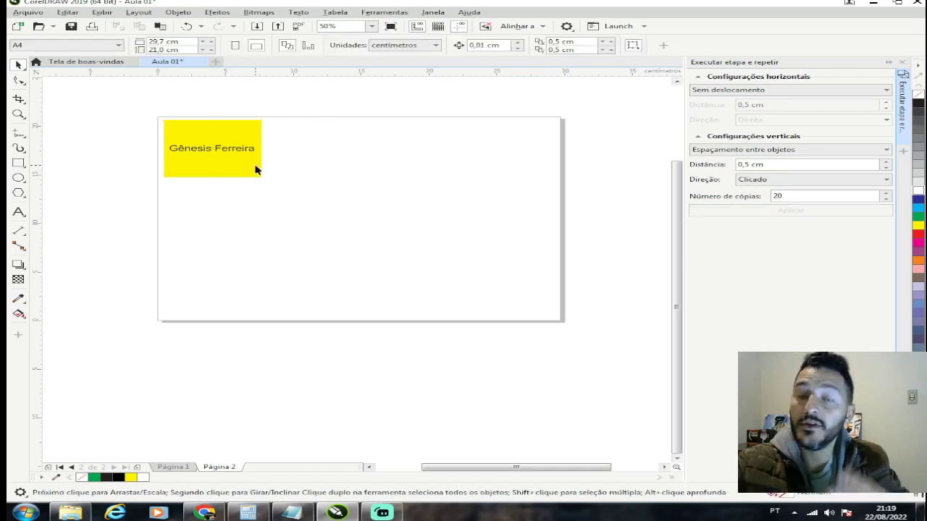
Place a freehand duplicate of the yellow name card beside the original and delete that duplicate.
left_click(221, 133)
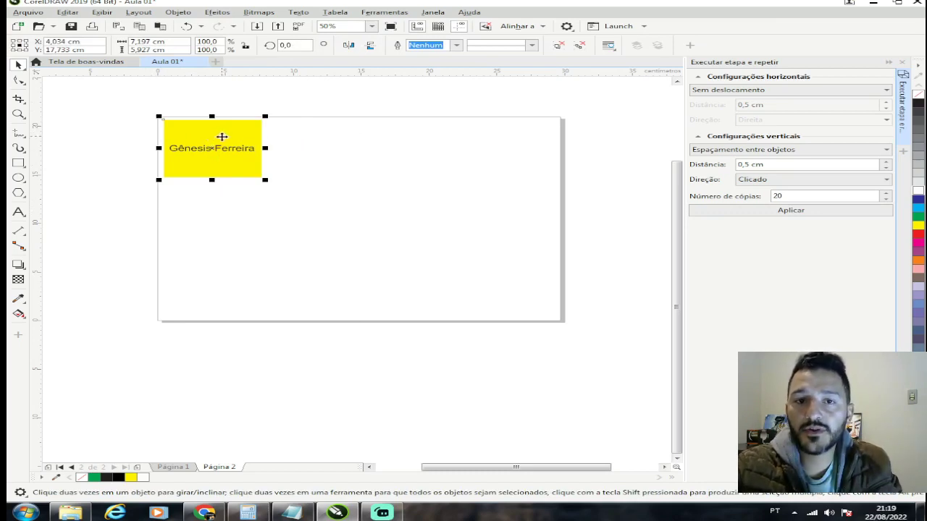
left_click_drag(221, 136, 316, 138)
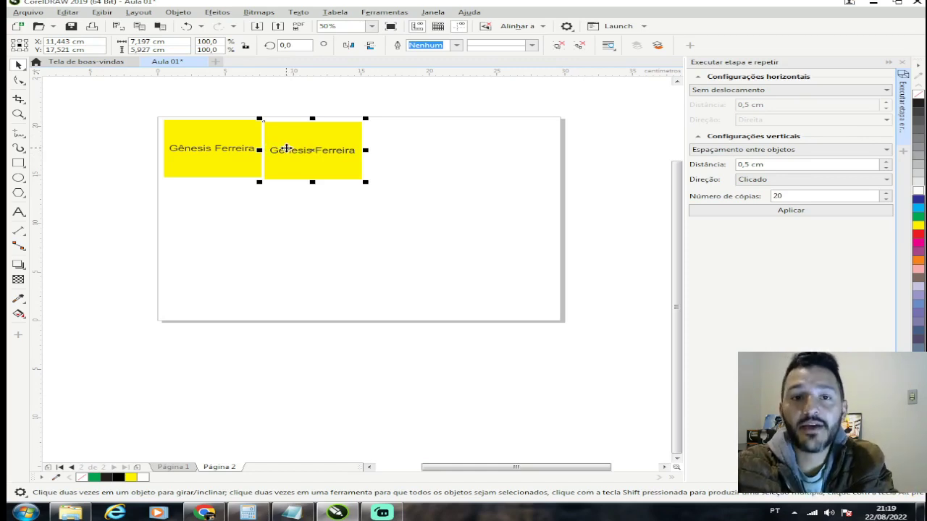
key("Delete")
Step and repeat the yellow card horizontally with 3 copies, using Espaçamento entre objetos of 0,5 cm towards Direita and Sem deslocamento vertically.
left_click(213, 150)
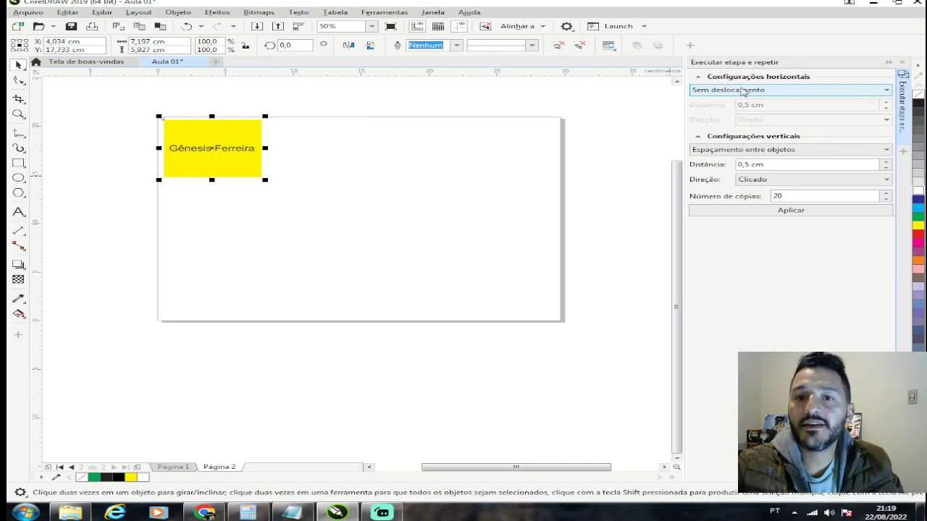
left_click(742, 90)
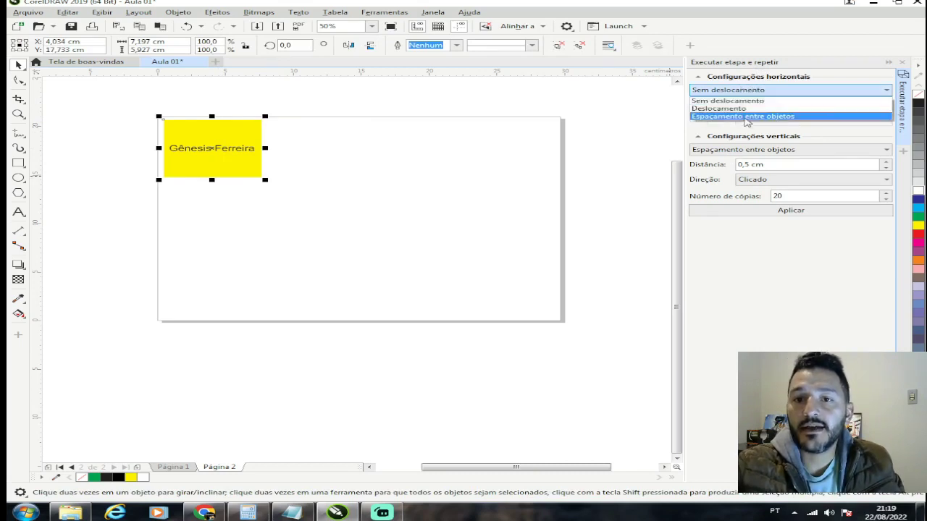
left_click(746, 117)
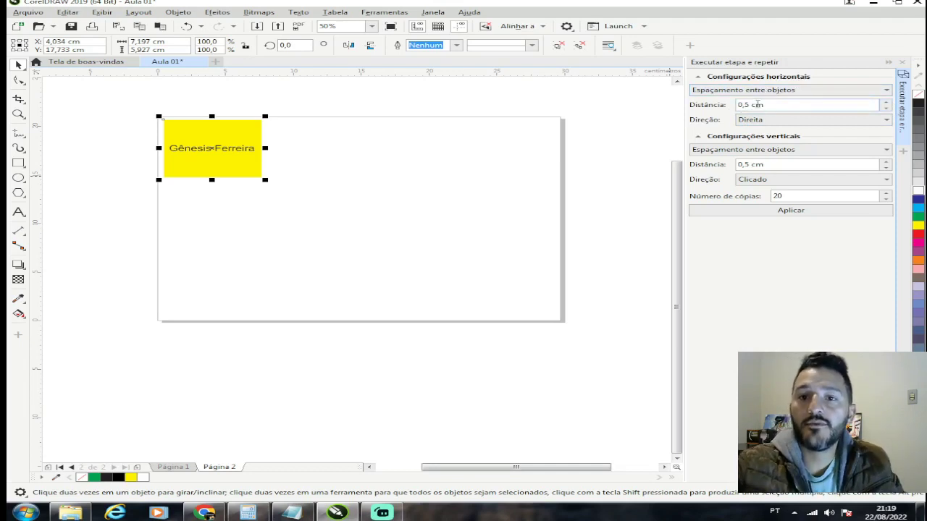
double_click(785, 196)
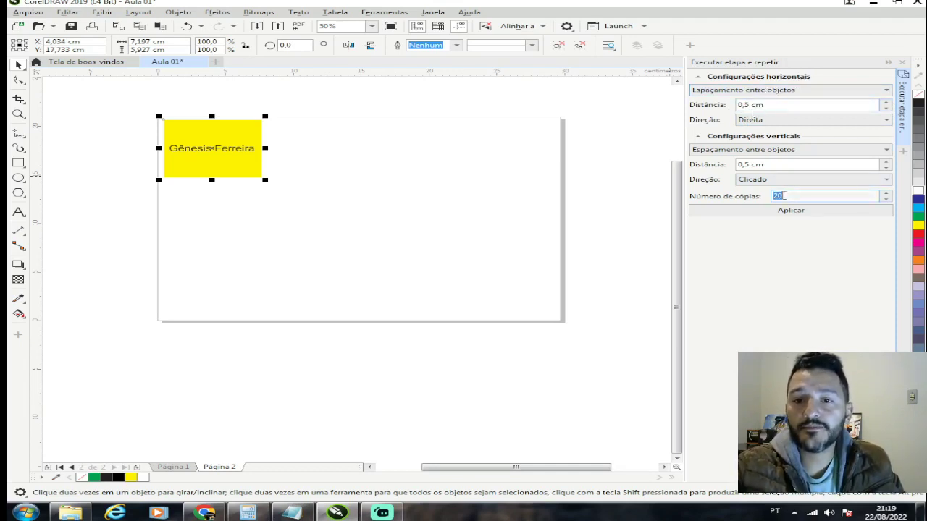
left_click(764, 151)
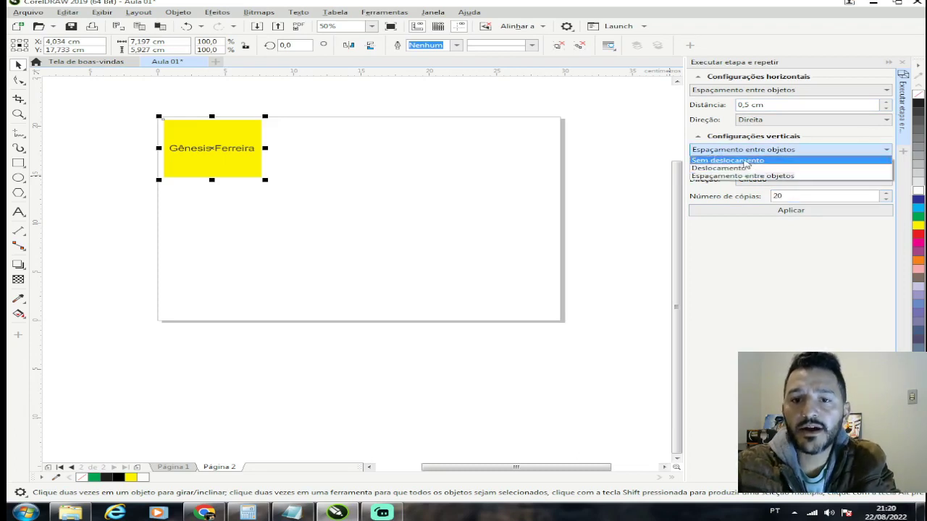
left_click(741, 160)
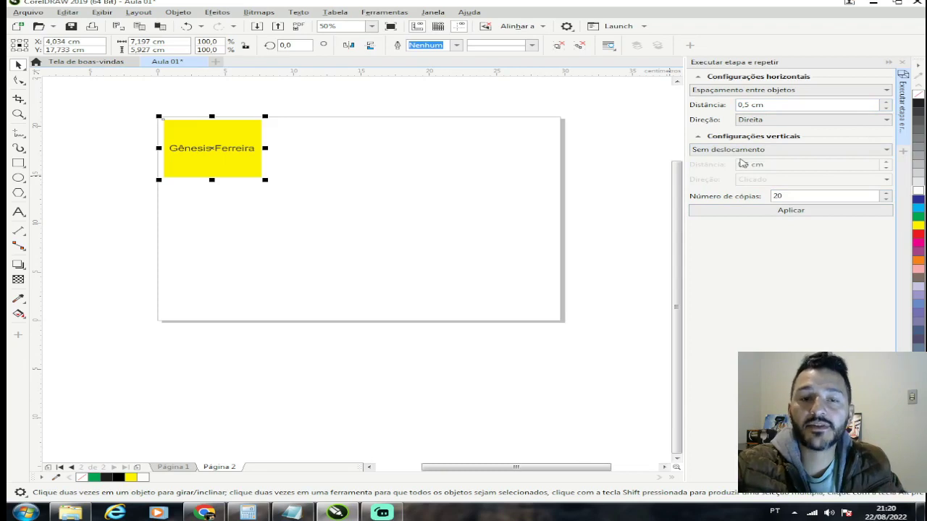
double_click(789, 196)
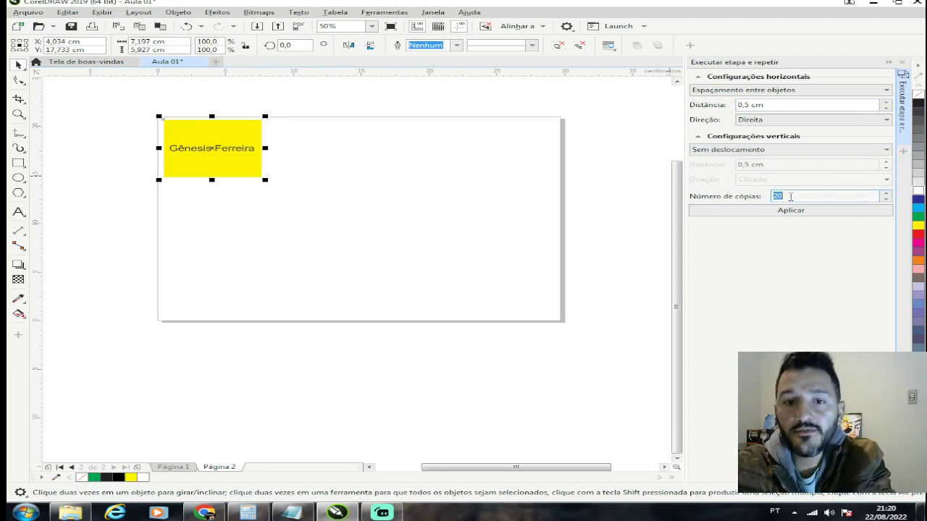
type("3")
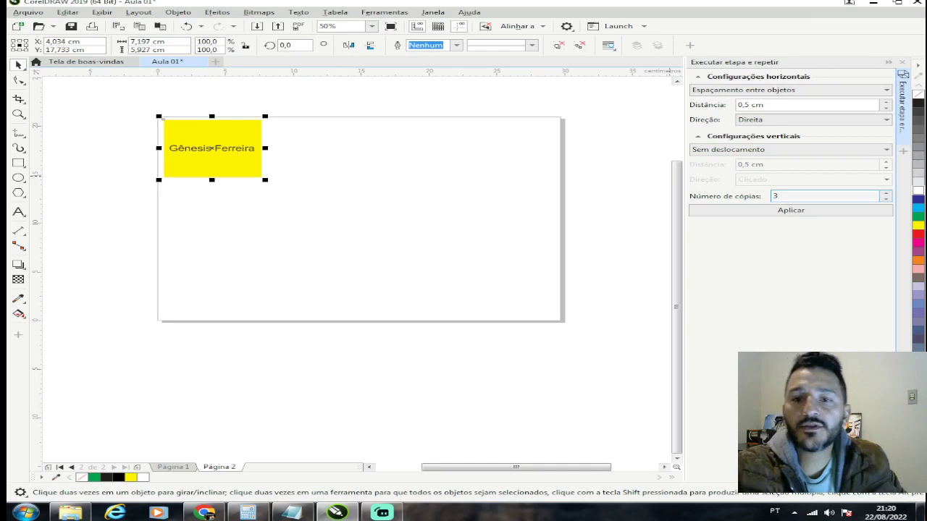
left_click(807, 214)
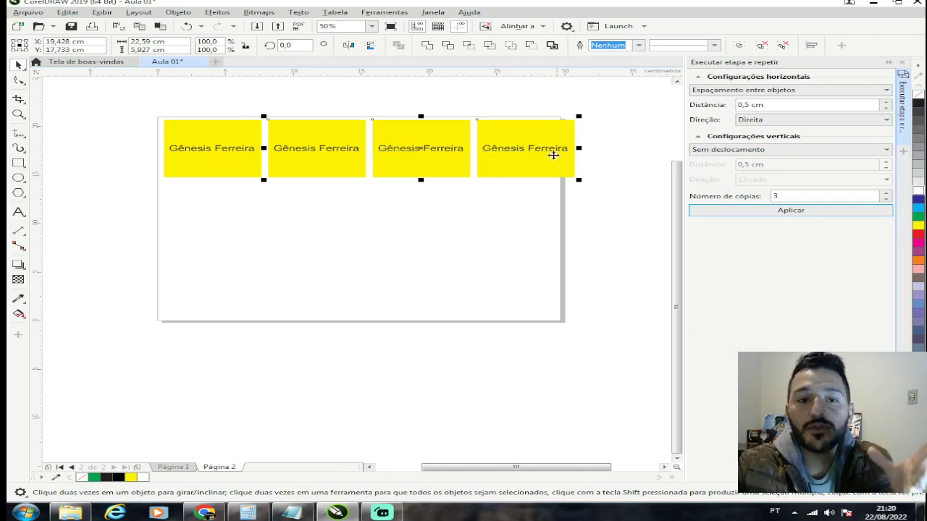
Delete the fourth card that runs past the page edge.
left_click(608, 150)
left_click(527, 139)
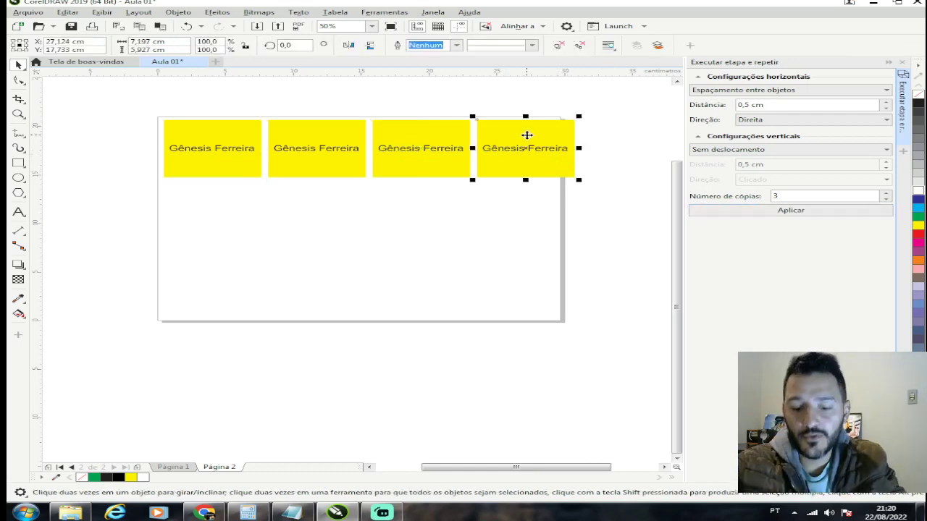
key("Delete")
Repeat the row of three cards downward with 3 copies, using vertical Espaçamento entre objetos of 0,5 cm and Sem deslocamento horizontally.
left_click_drag(151, 105, 510, 197)
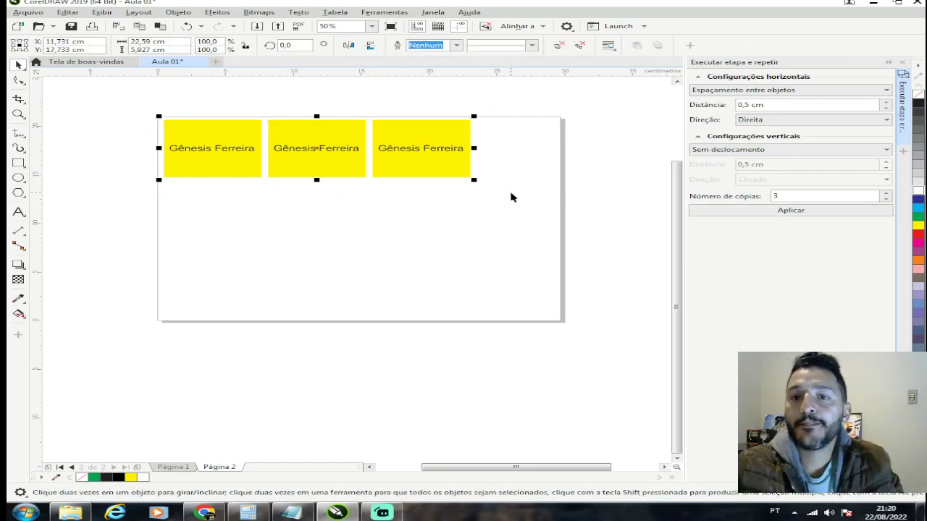
left_click(760, 92)
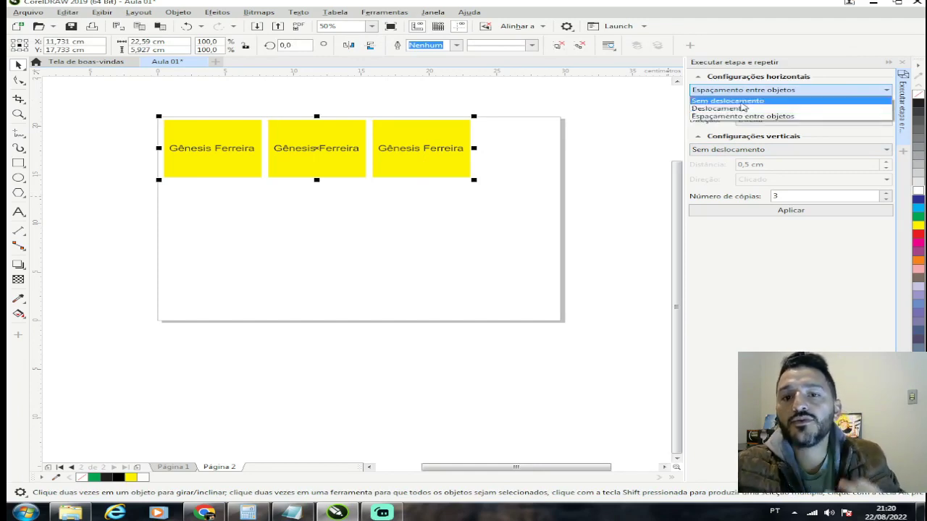
left_click(741, 104)
left_click(776, 149)
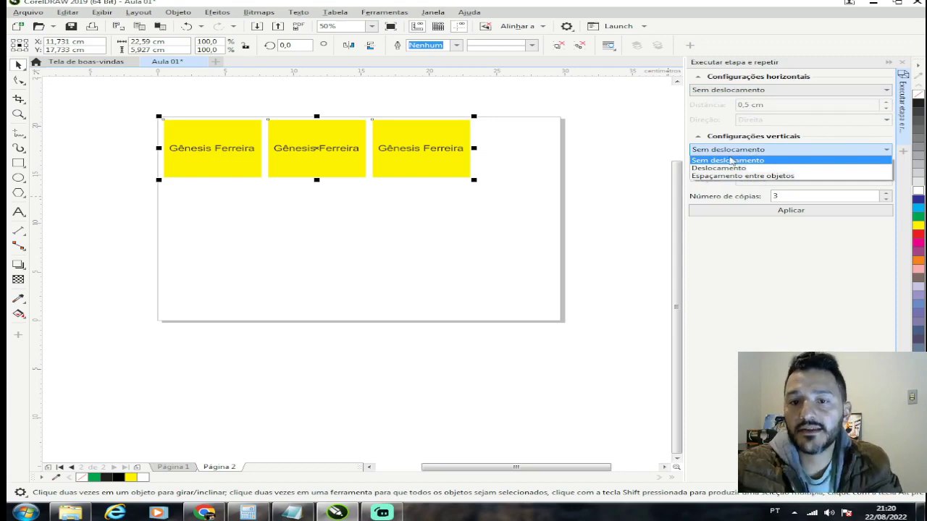
left_click(740, 176)
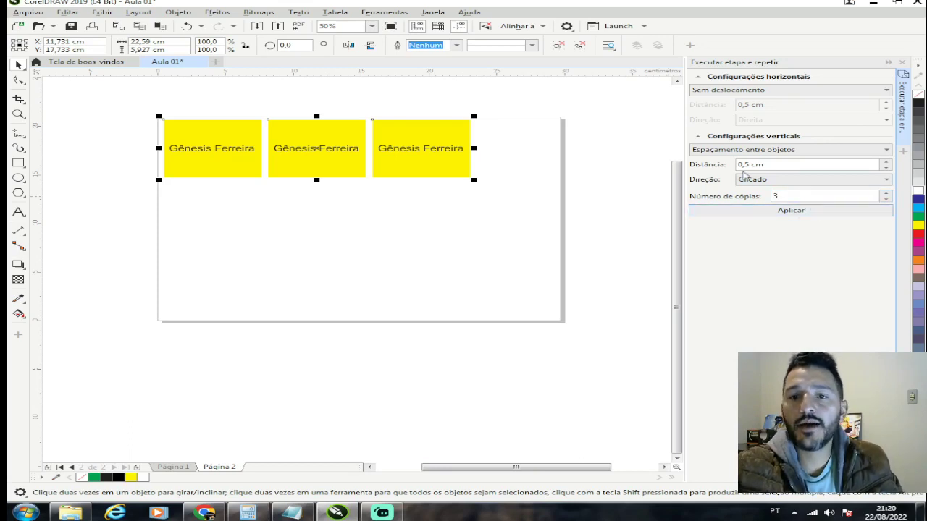
left_click(791, 212)
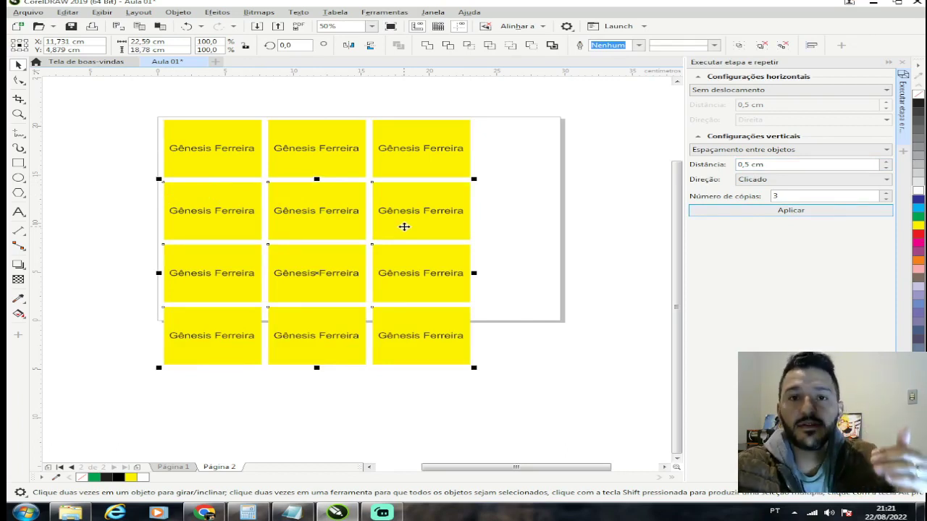
Undo the last repetition and repeat the row of three cards downward with 30 copies.
key("ctrl+z")
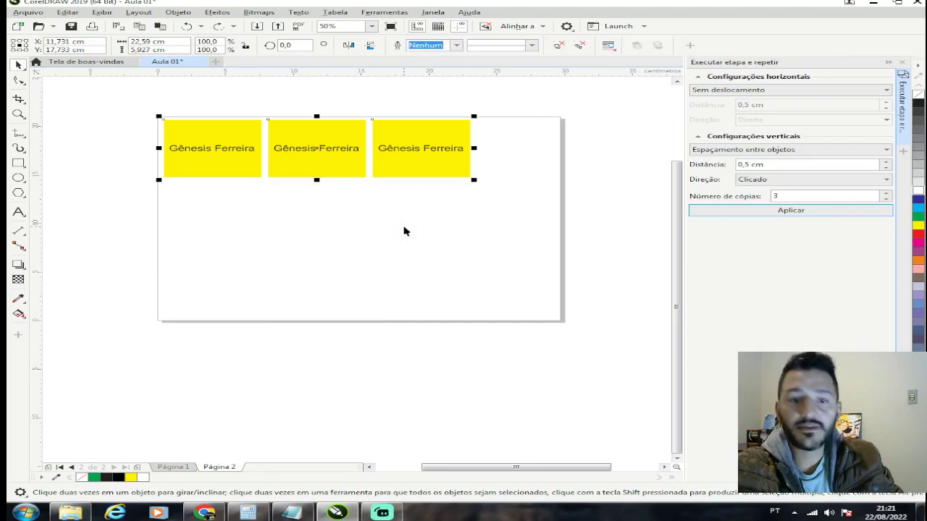
left_click(783, 196)
type("0")
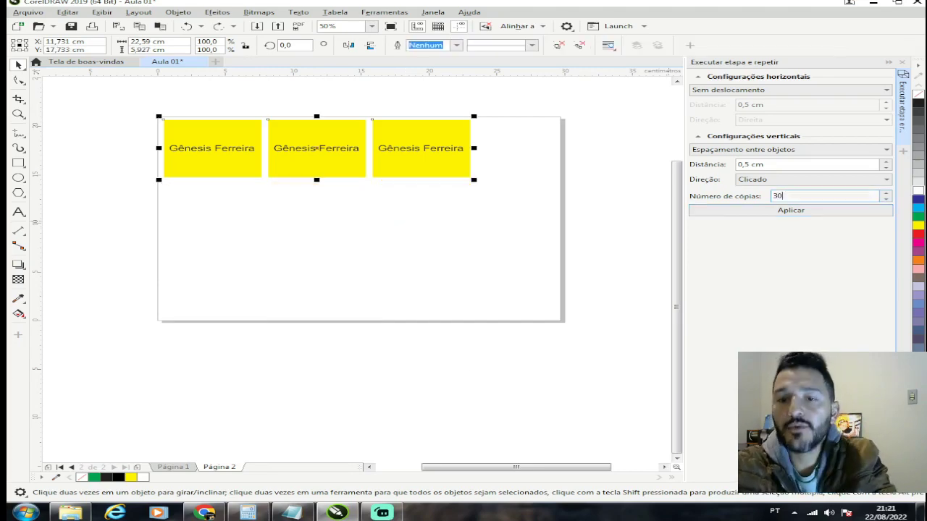
left_click(787, 211)
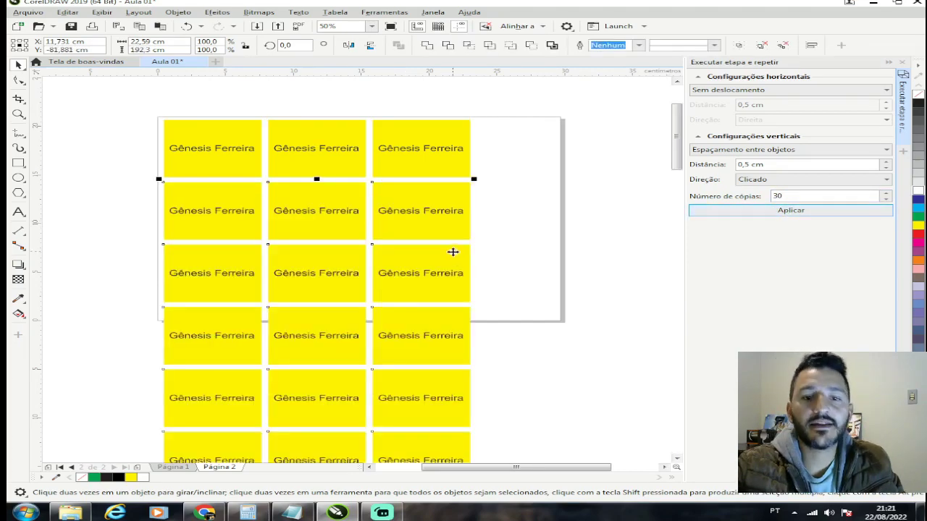
scroll(451, 253, "down", 5)
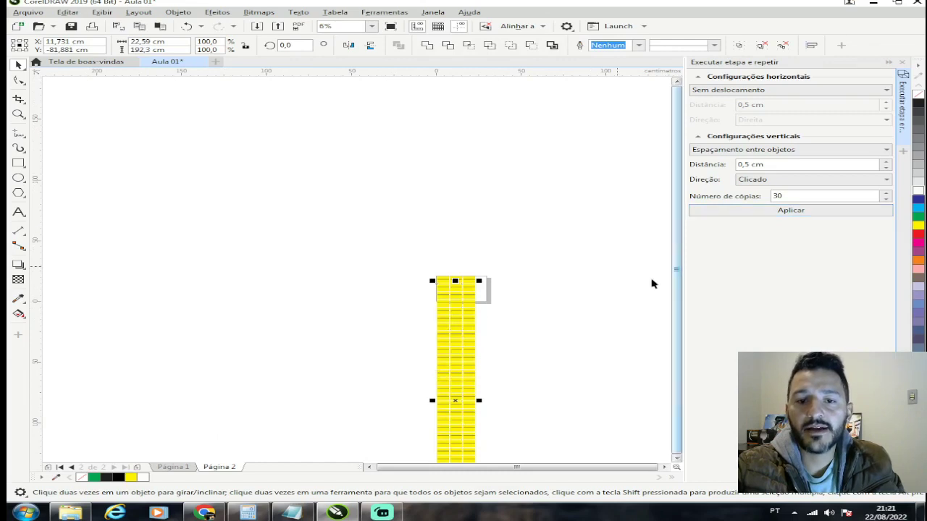
scroll(583, 326, "up", 3)
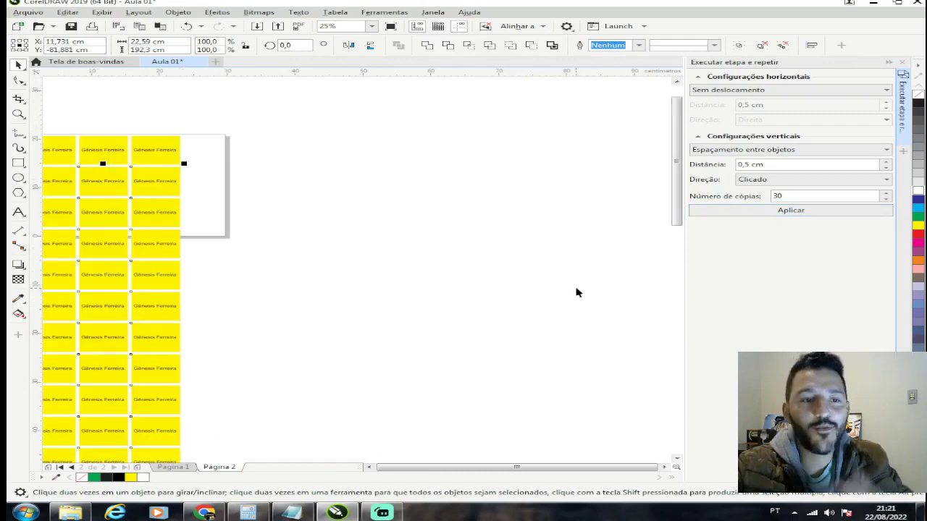
Undo the 30-copy repetition of the card row.
key("ctrl+z")
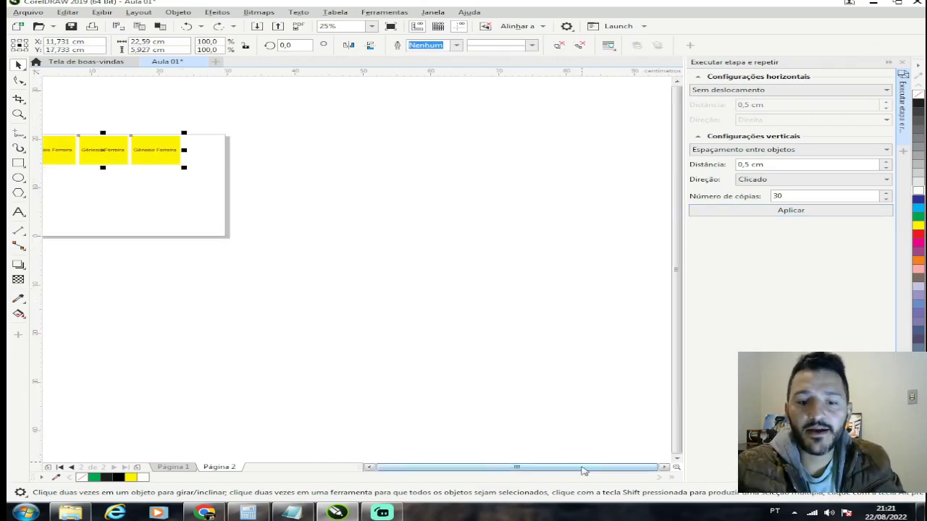
left_click(368, 468)
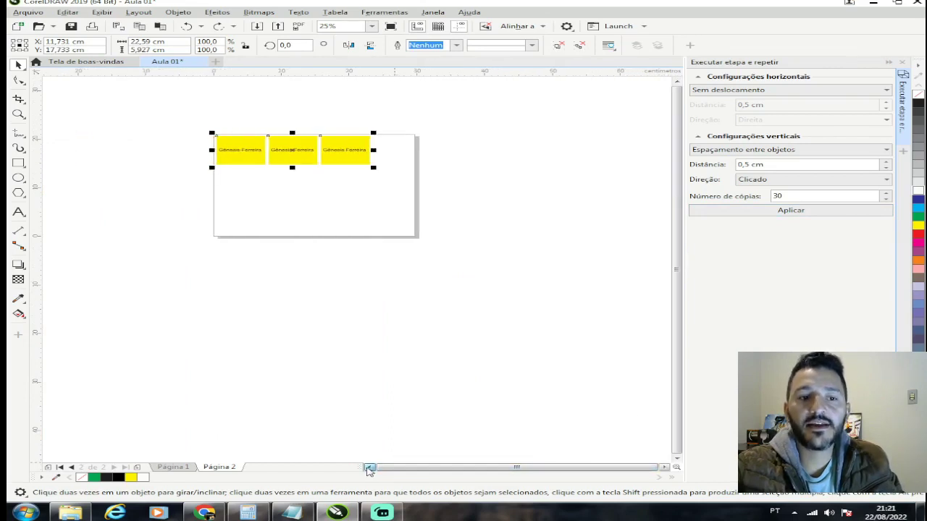
scroll(176, 118, "up", 3)
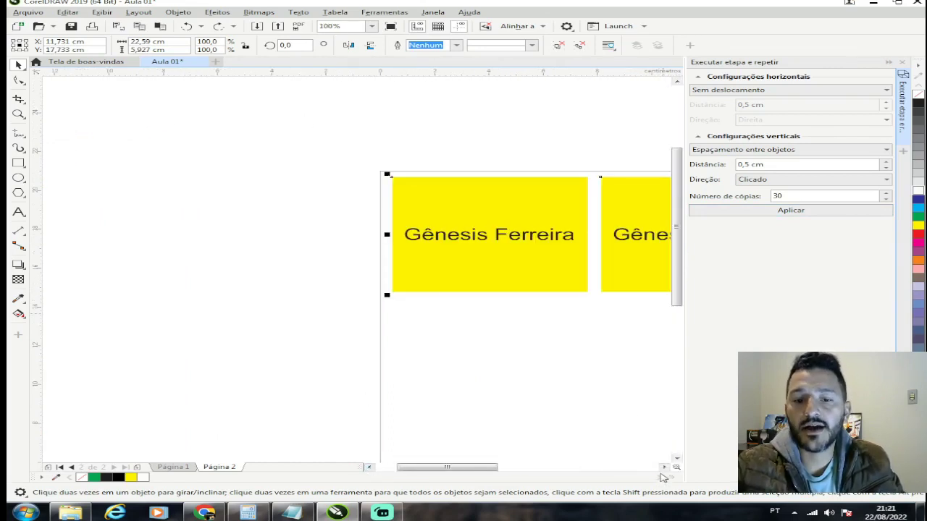
left_click(664, 467)
left_click_drag(458, 468, 476, 468)
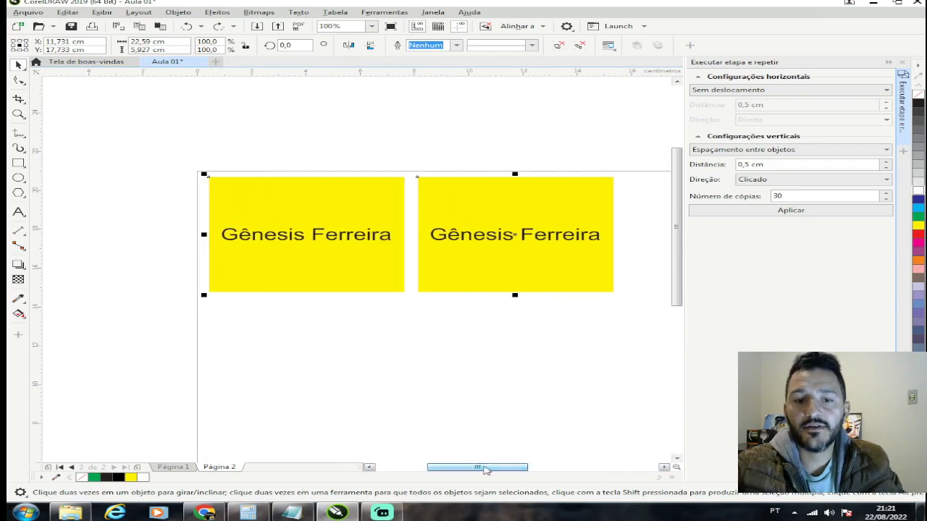
scroll(455, 402, "down", 1)
left_click(664, 467)
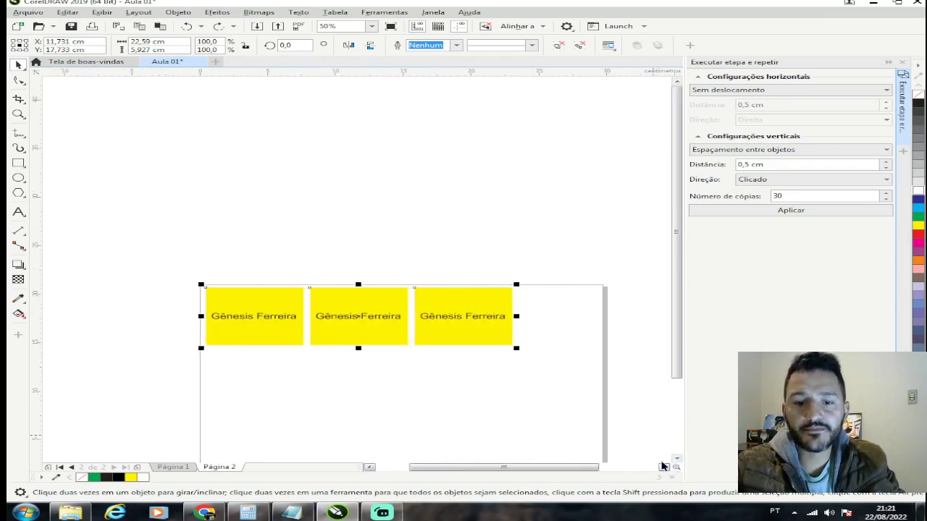
scroll(458, 217, "down", 2)
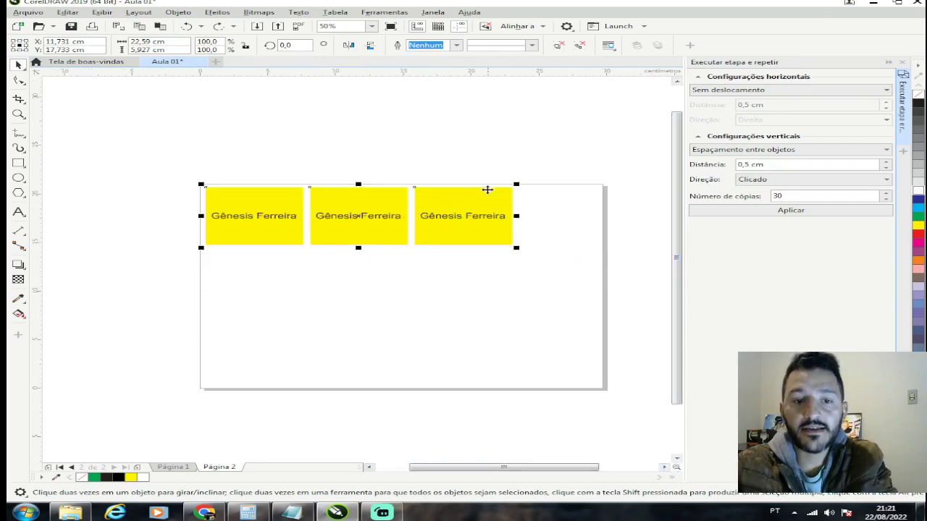
Delete the third and second cards of the row, keeping only the first one.
key("Delete")
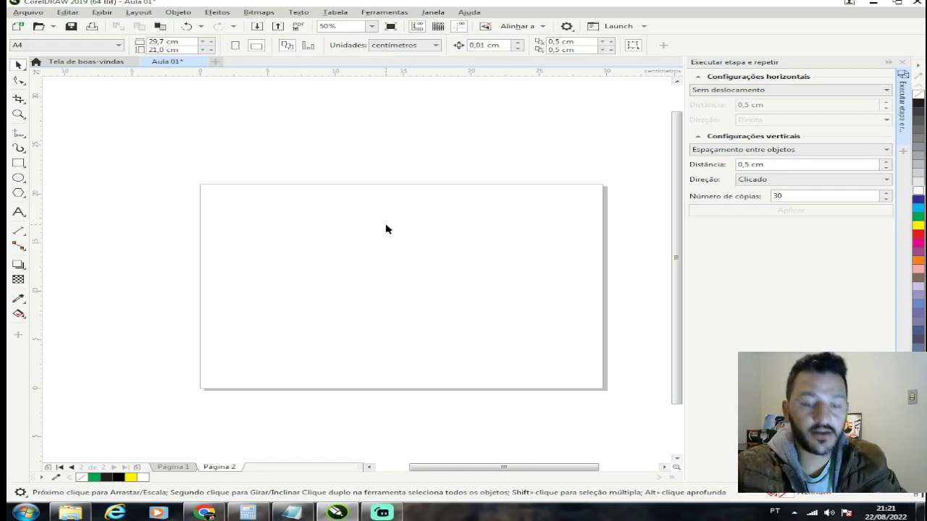
key("ctrl+z")
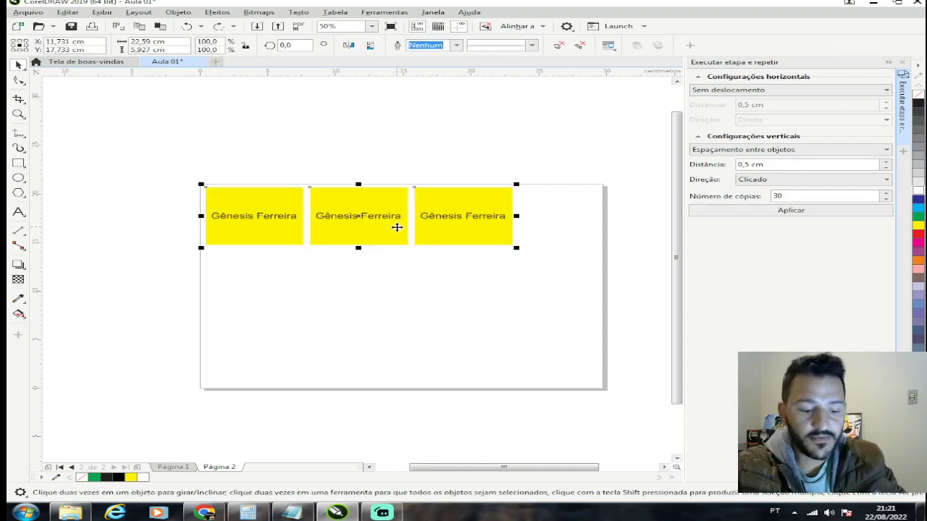
left_click(486, 141)
left_click(478, 201)
key("Delete")
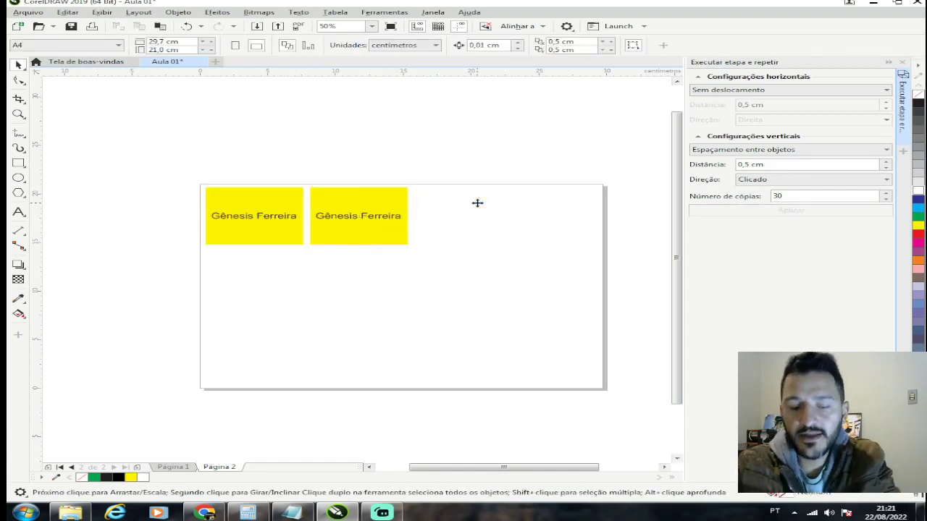
left_click(373, 210)
key("Delete")
Repeat the single remaining card downward with the 30-copy setting and 0,5 cm spacing.
left_click(272, 199)
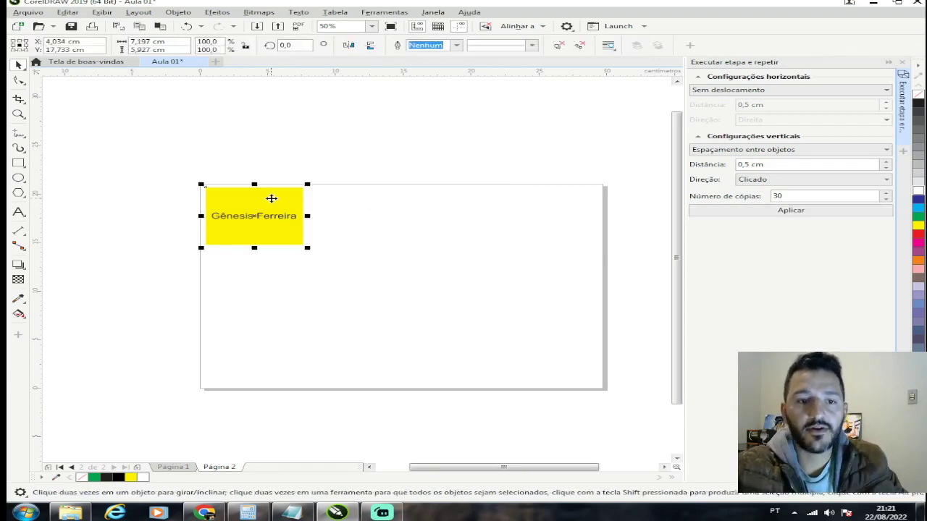
left_click(798, 212)
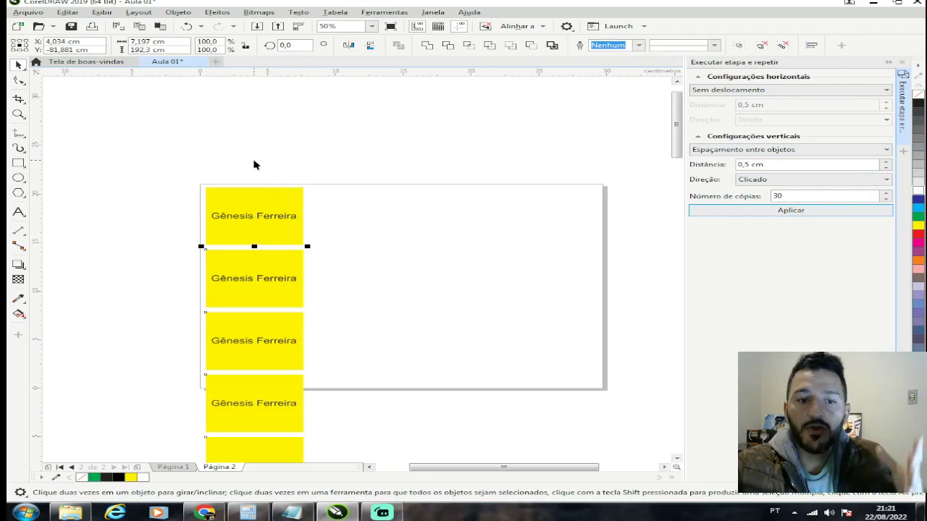